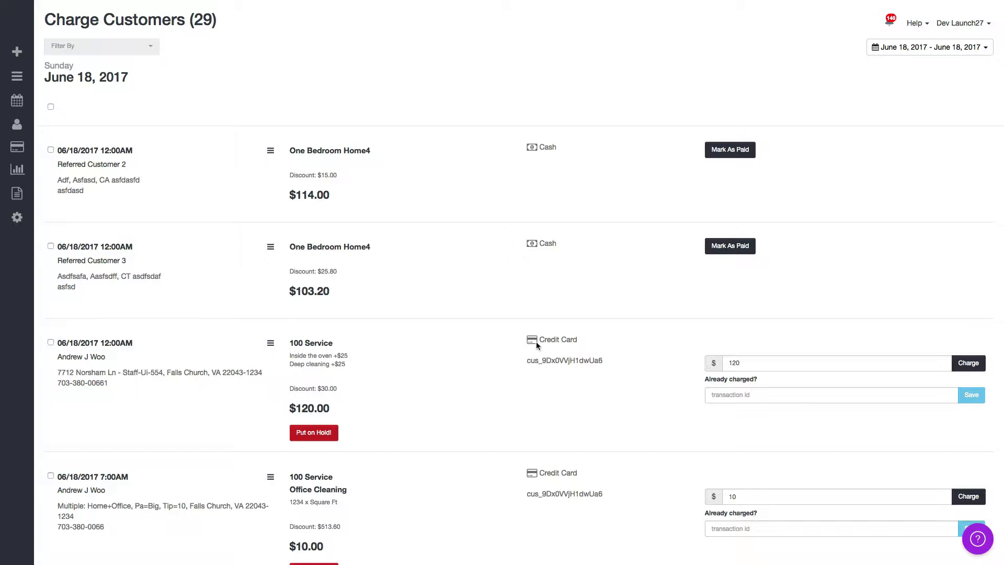
Tick the two cash bookings, then select all 29 June 18, 2017 bookings with select-all
scroll(542, 341, "down", 1)
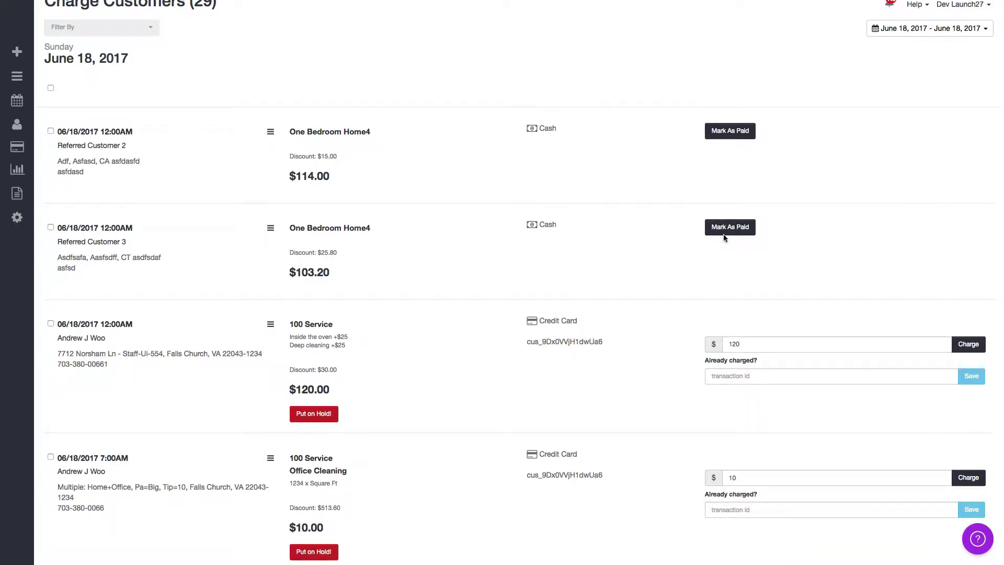
scroll(773, 466, "down", 3)
scroll(773, 466, "up", 3)
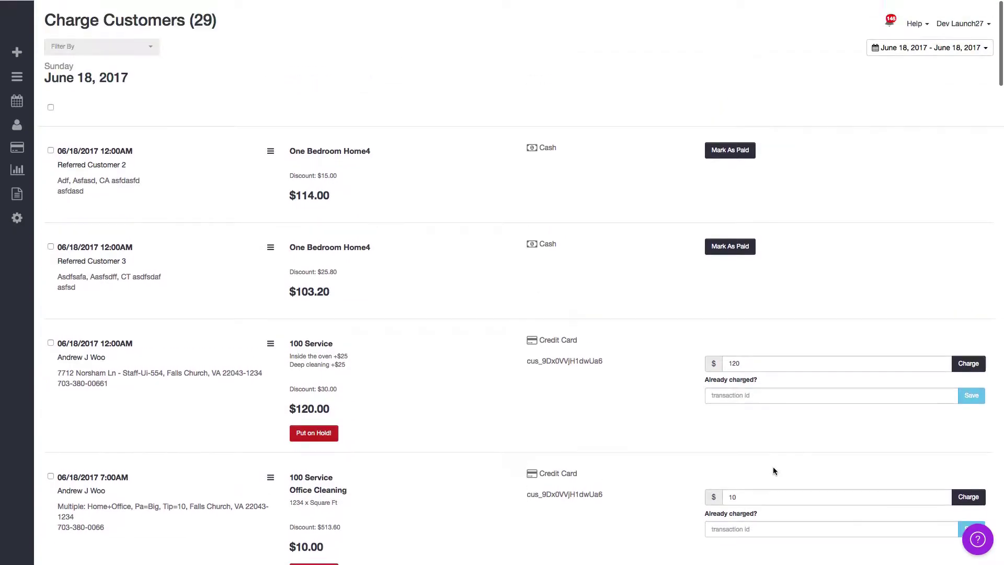
scroll(764, 329, "down", 15)
scroll(765, 334, "down", 4)
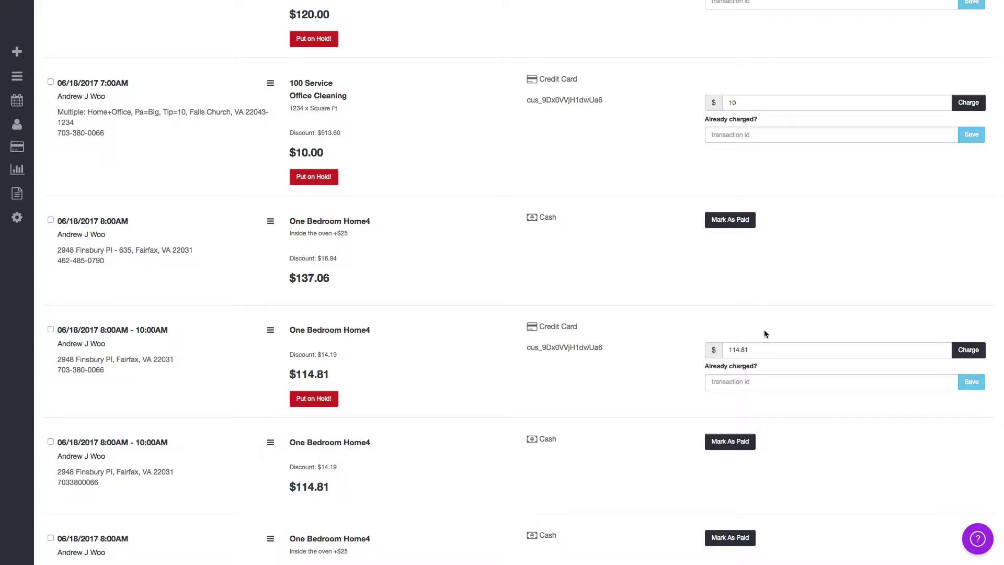
scroll(764, 331, "up", 20)
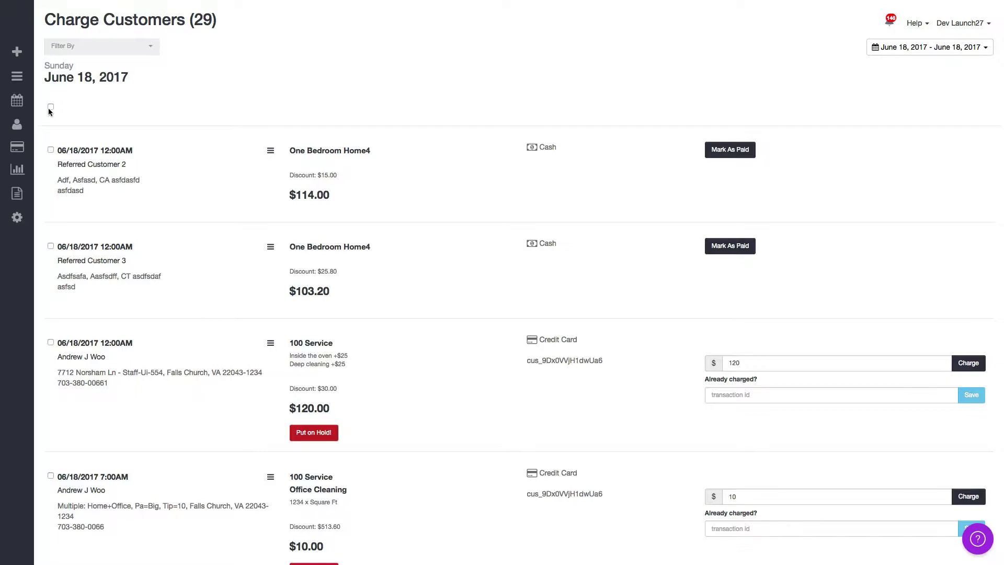
left_click(49, 150)
left_click(50, 245)
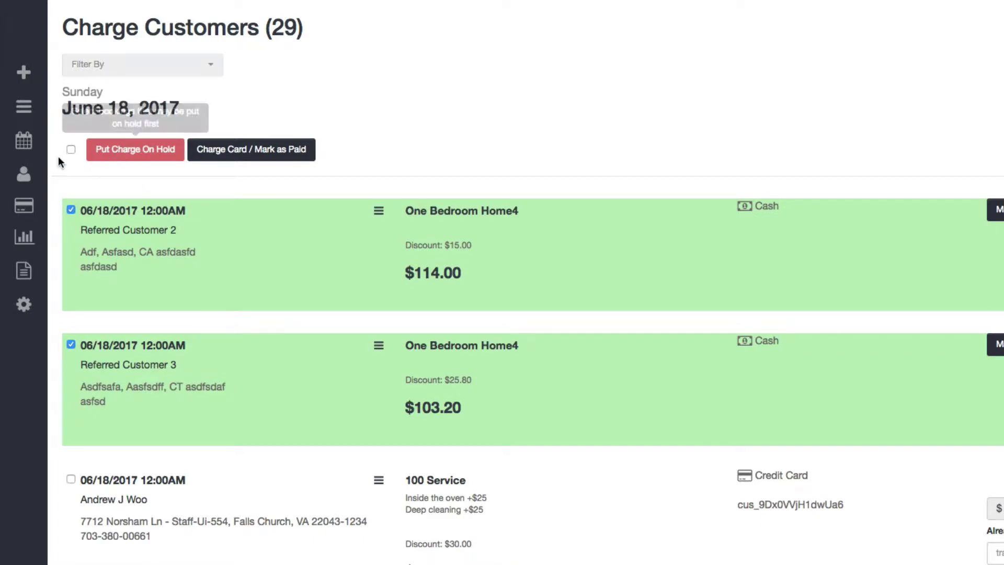
left_click(70, 149)
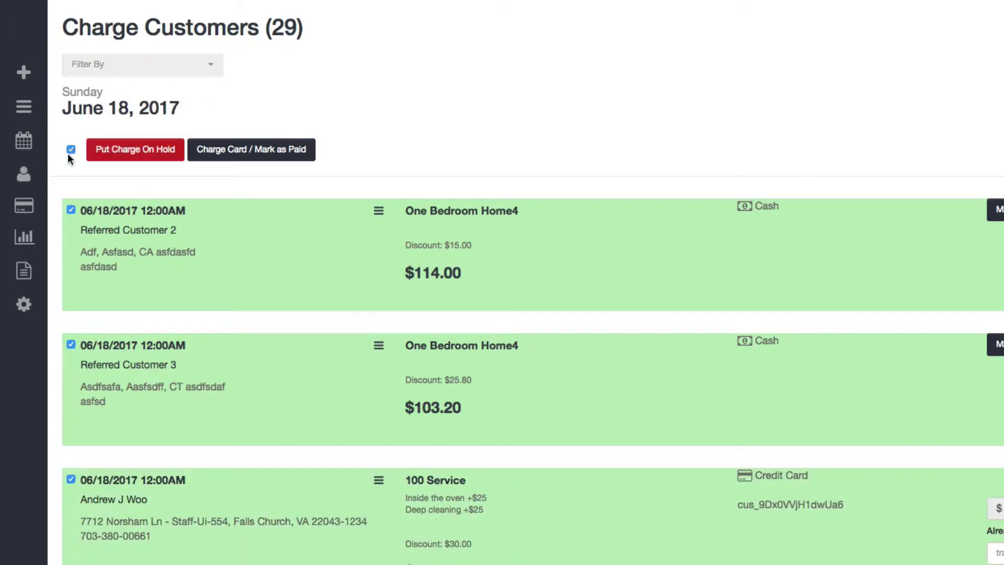
scroll(523, 314, "down", 2)
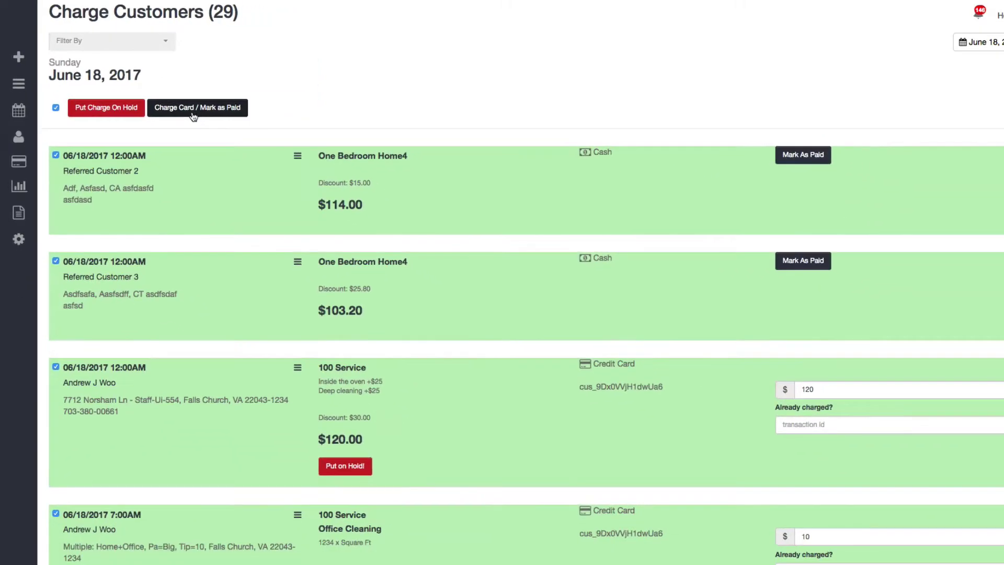
Put the selected bookings' card charges on hold, confirming the 19-booking hold
left_click(106, 108)
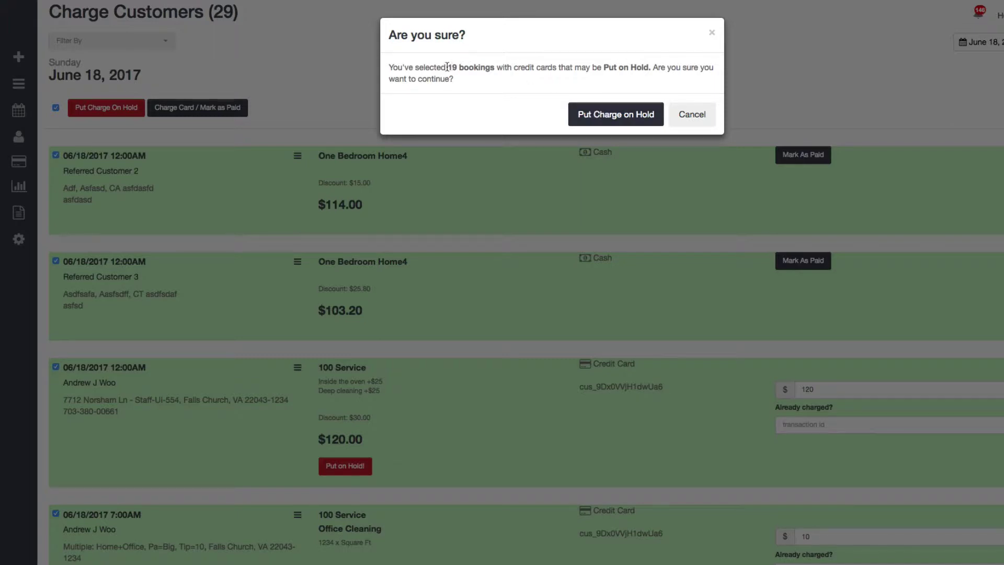
left_click_drag(448, 68, 650, 70)
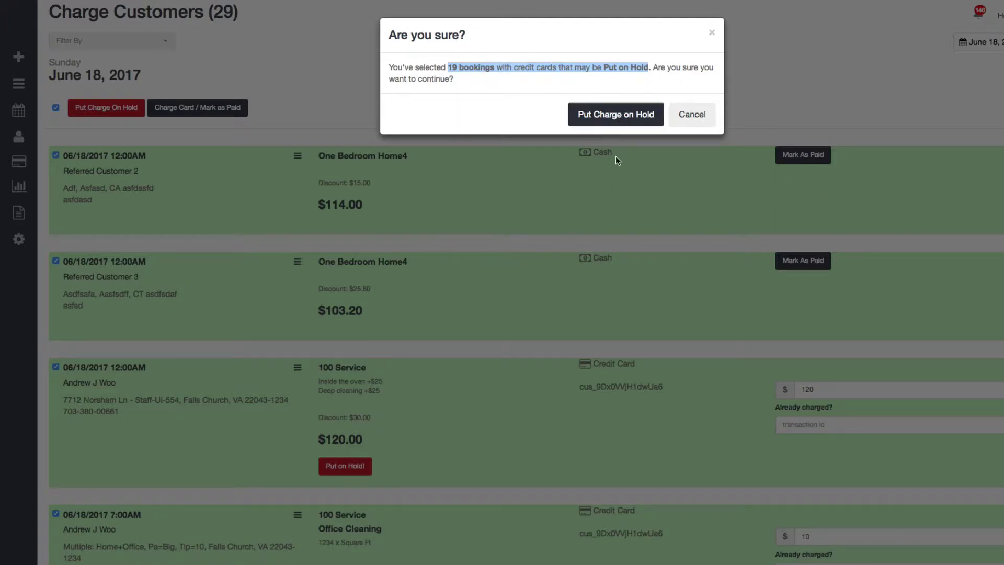
left_click(590, 124)
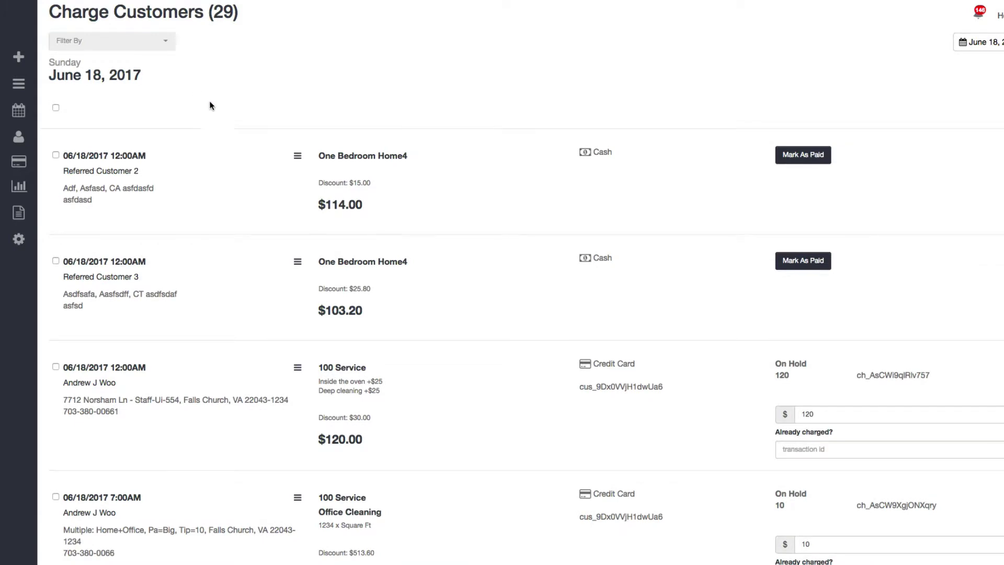
Select all June 18 bookings and confirm charging 19 cards and marking 10 bookings paid
scroll(819, 267, "up", 1)
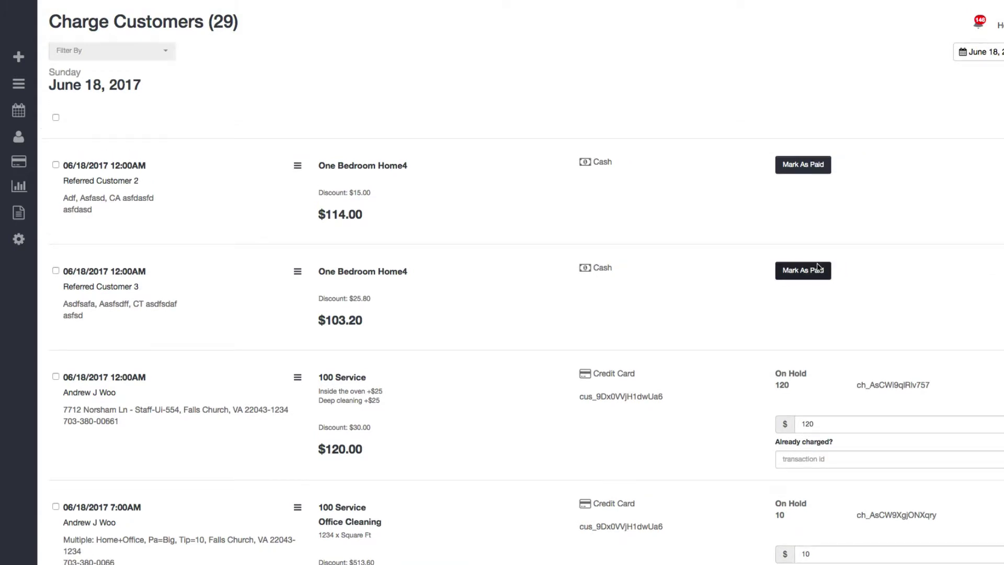
left_click(56, 117)
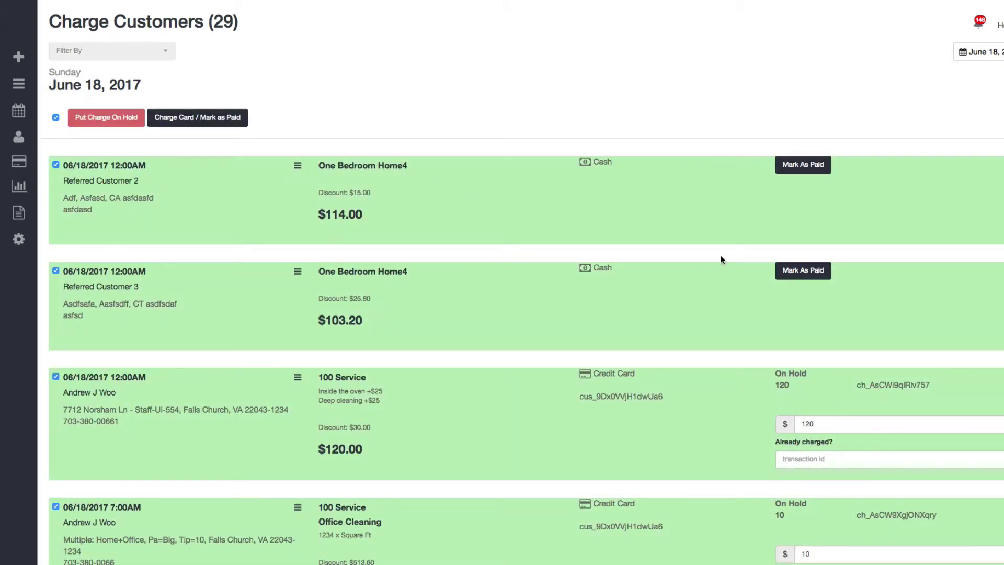
left_click(222, 119)
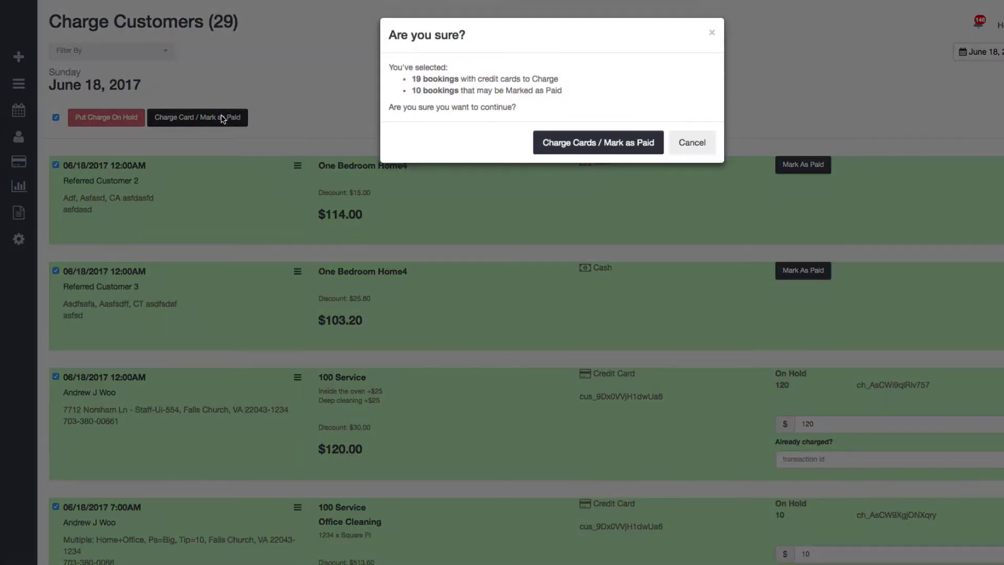
left_click_drag(412, 79, 568, 90)
left_click(412, 89)
left_click_drag(412, 90, 572, 100)
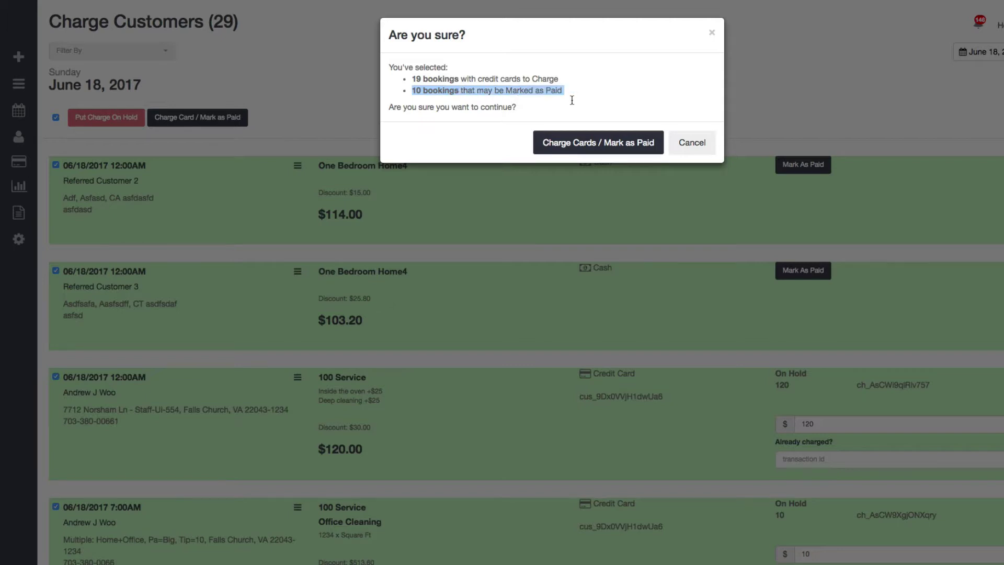
left_click(572, 101)
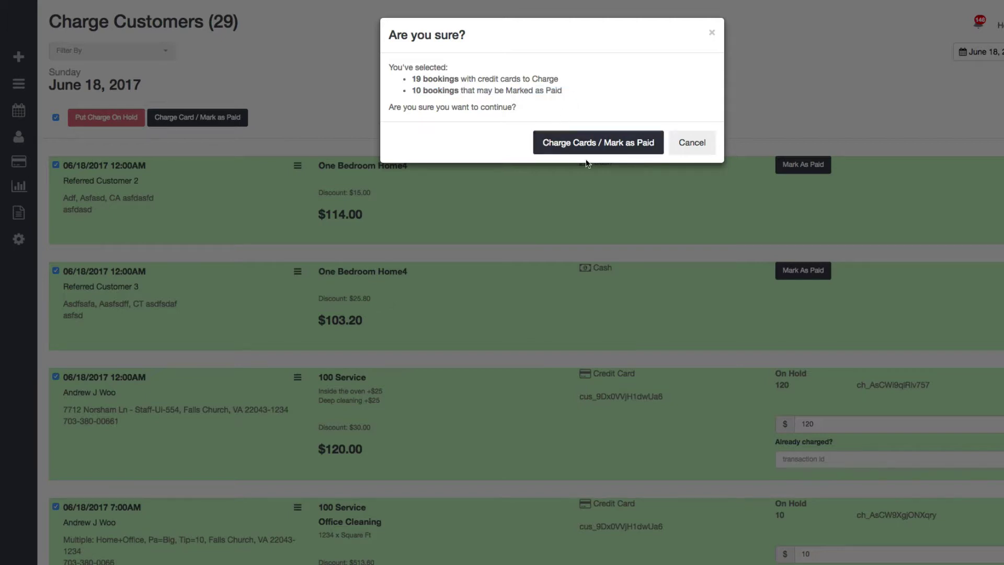
left_click(634, 149)
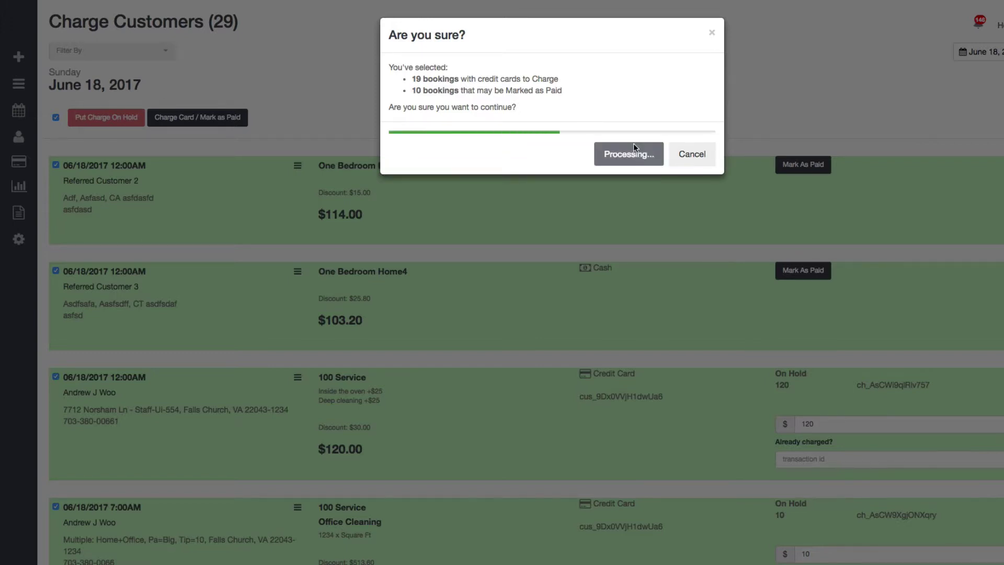
Inspect the paid amounts and charge transaction IDs, then return to the June 17, 2017 bookings
scroll(506, 256, "down", 10)
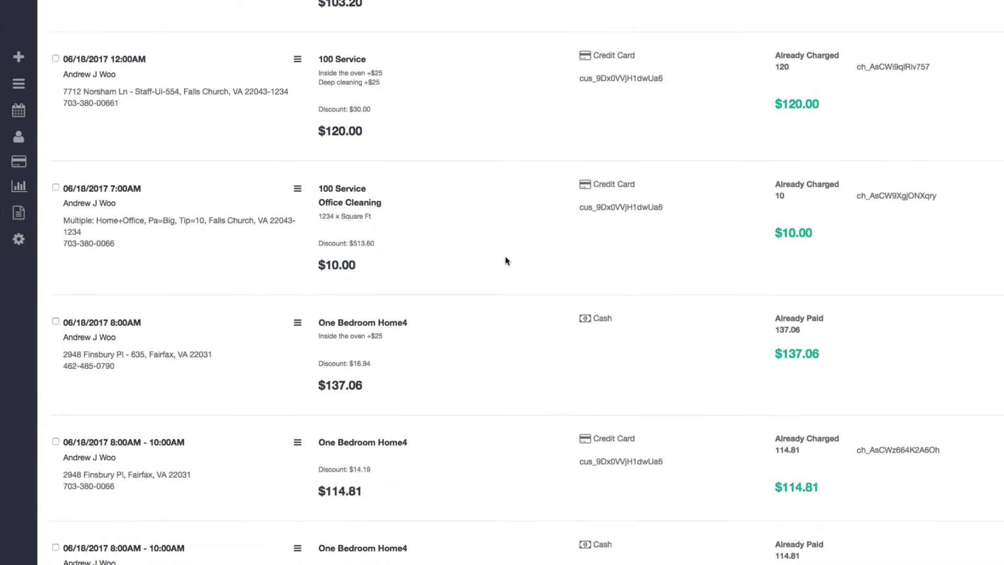
scroll(505, 260, "down", 3)
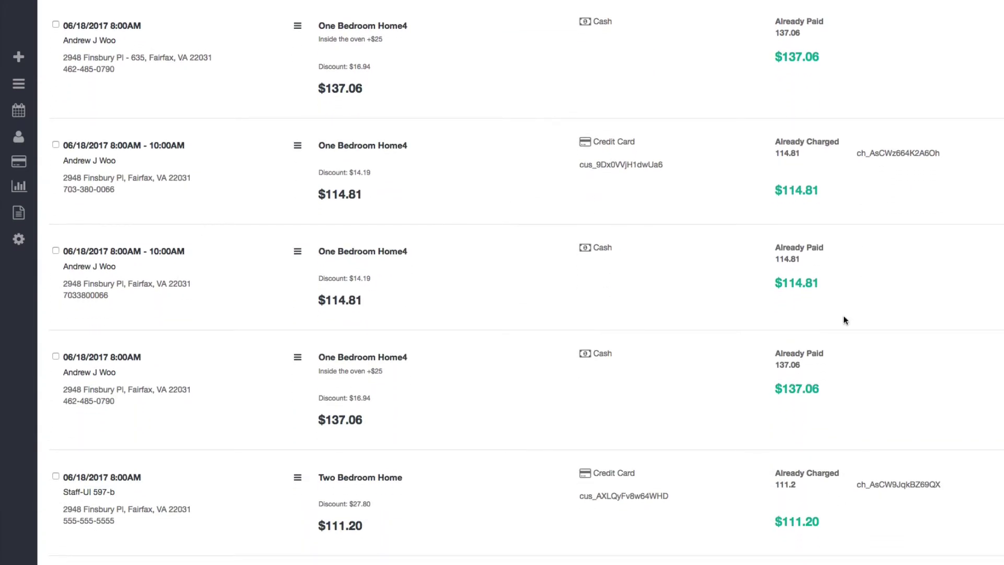
left_click_drag(777, 247, 830, 278)
left_click(829, 296)
left_click_drag(770, 471, 931, 495)
left_click(930, 495)
double_click(910, 484)
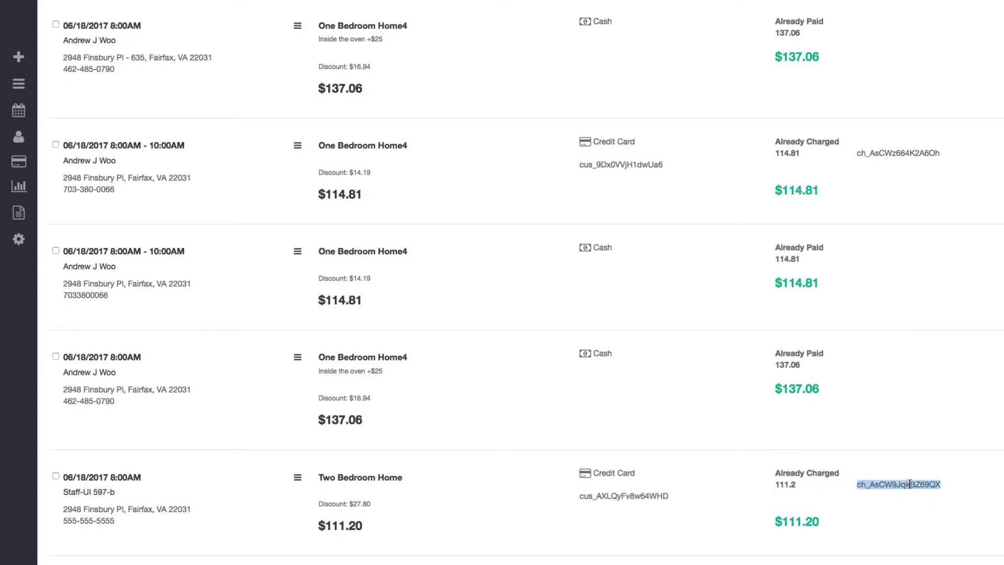
scroll(910, 485, "up", 10)
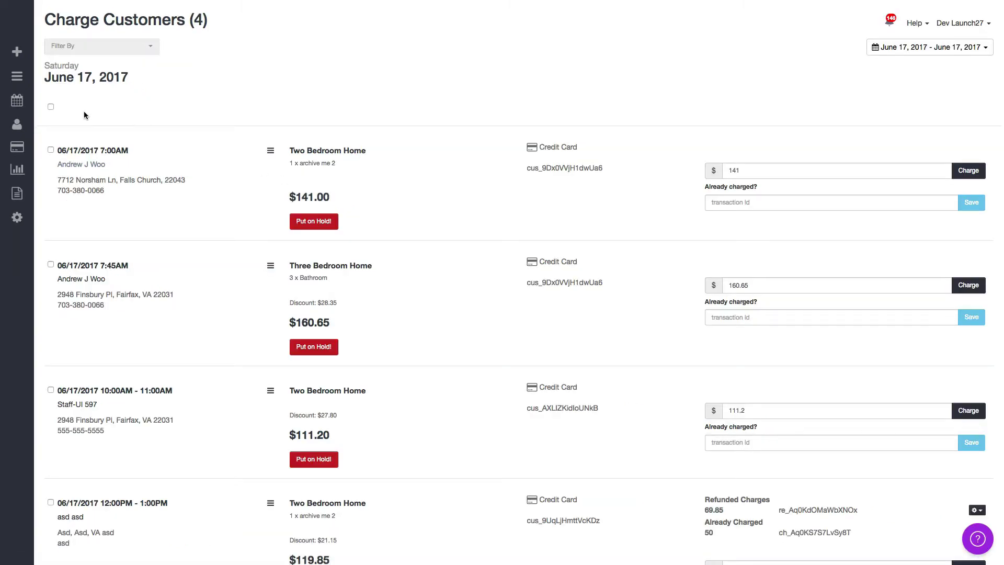
Select all four June 17 bookings and confirm putting their charges on hold
left_click(51, 107)
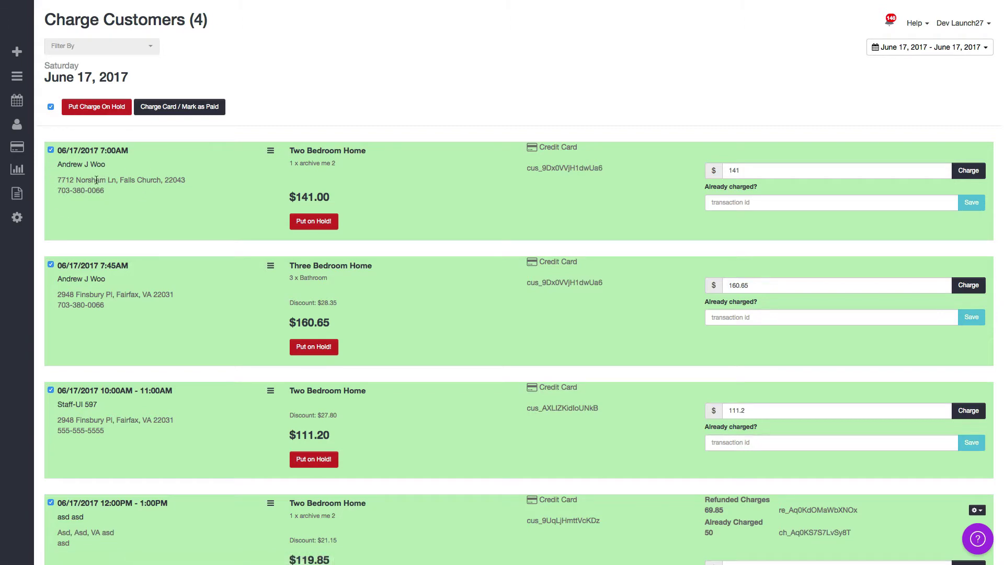
left_click(99, 108)
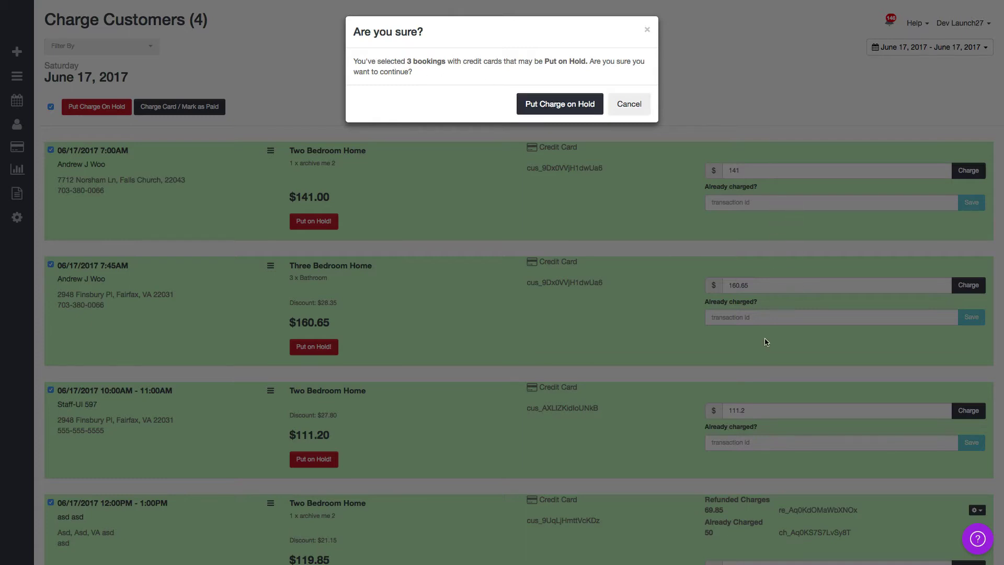
left_click(536, 104)
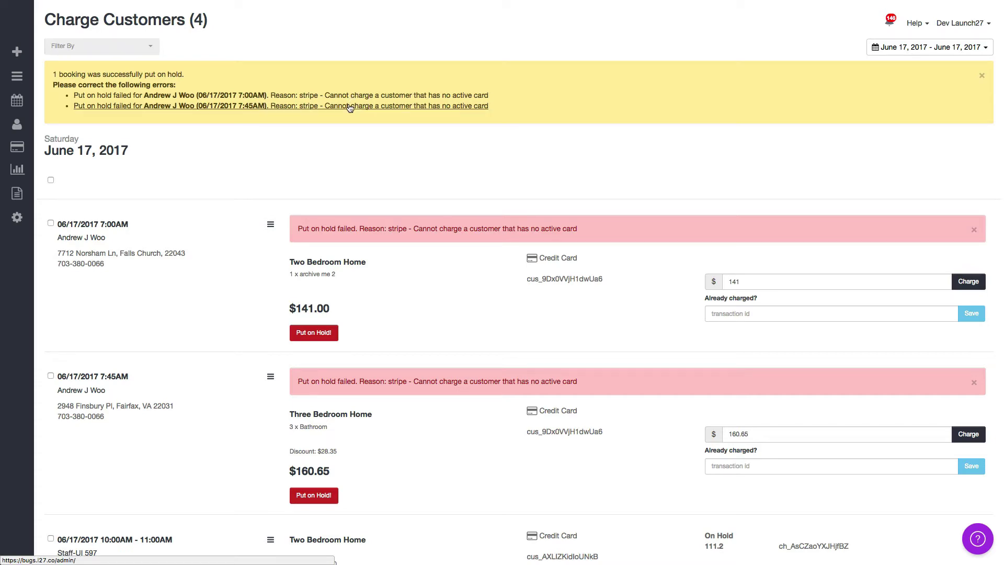
scroll(348, 105, "down", 5)
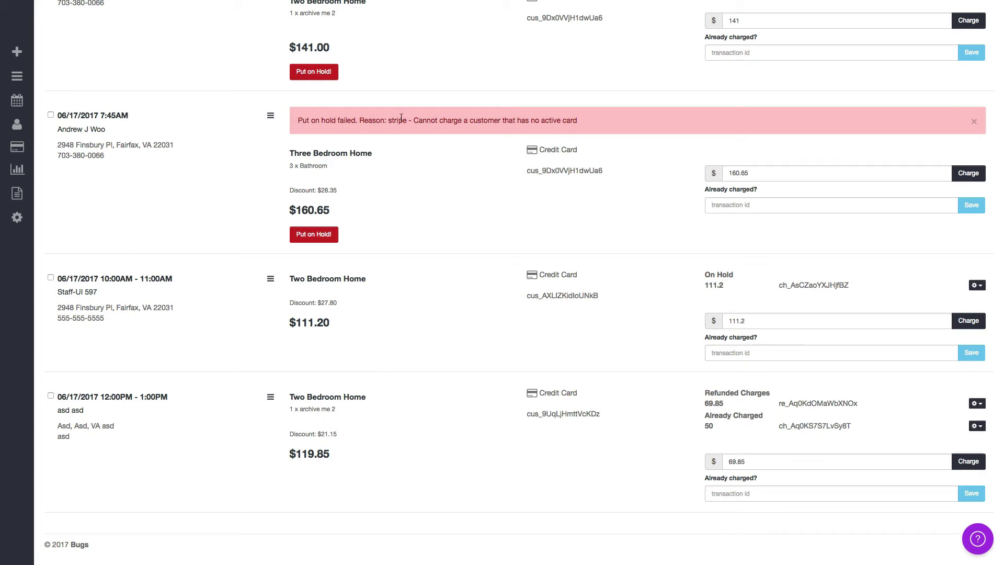
scroll(401, 117, "up", 1)
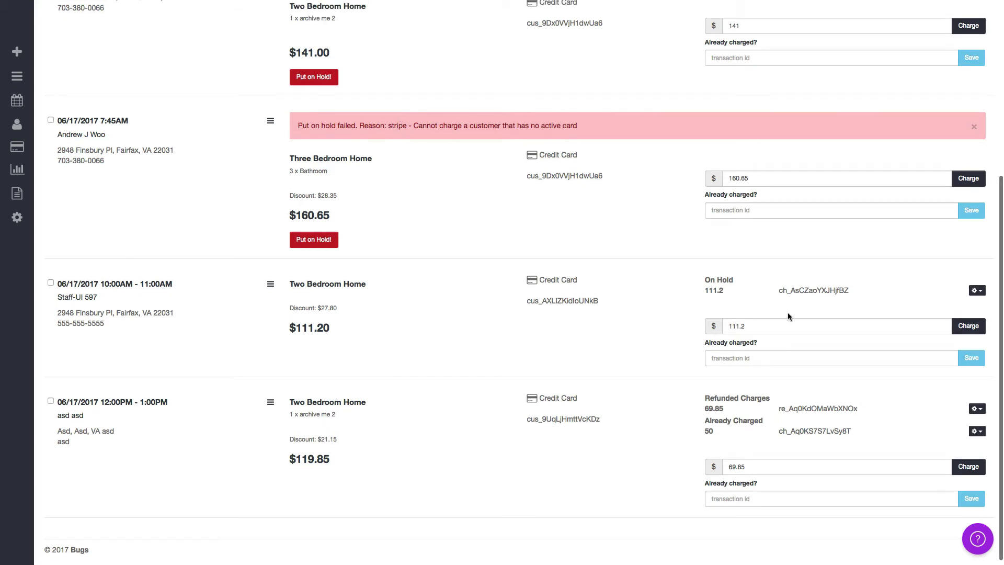
double_click(833, 290)
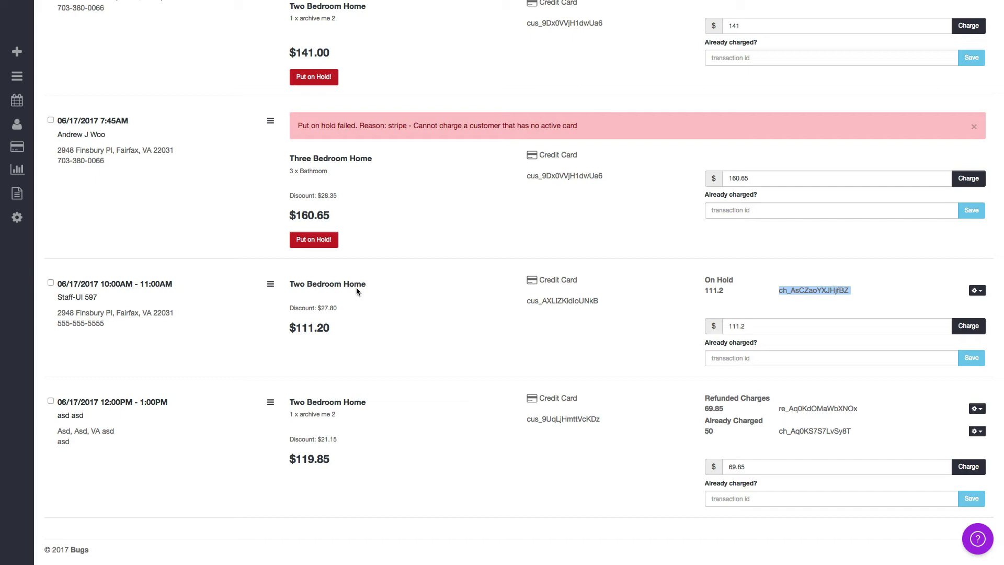
left_click(270, 284)
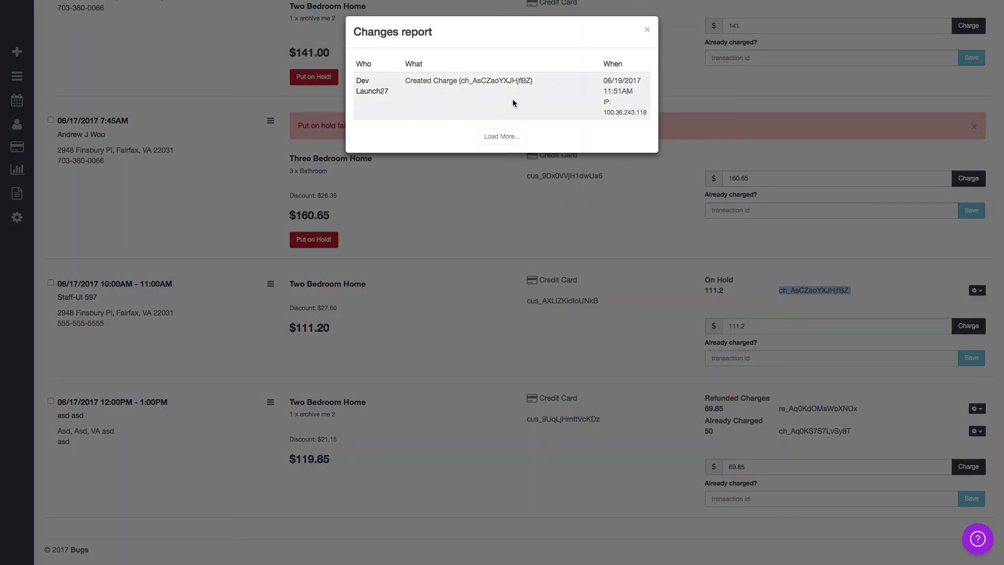
left_click(647, 31)
scroll(387, 339, "up", 5)
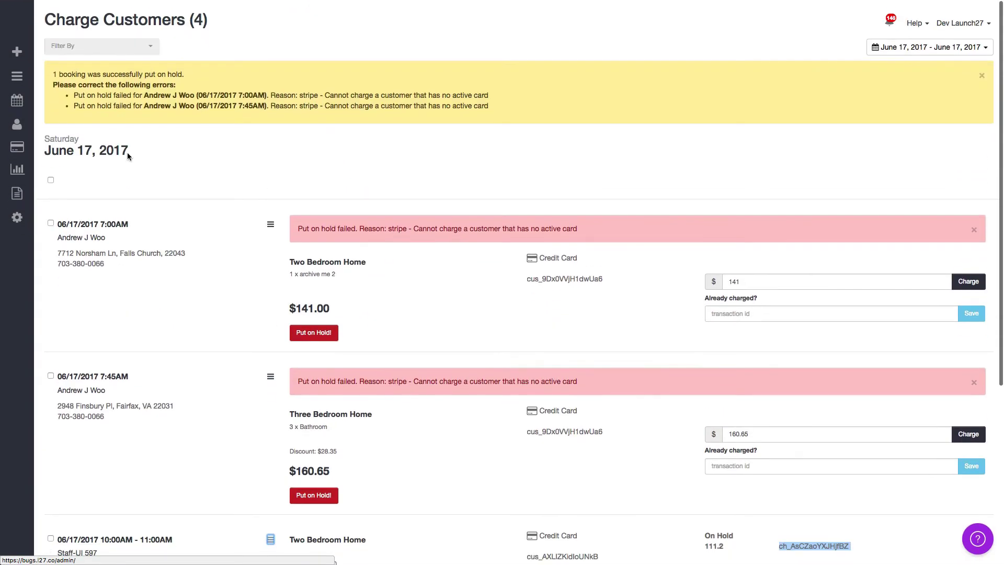
Dismiss the hold results notice and the two bookings' hold error messages
left_click(981, 75)
left_click(973, 157)
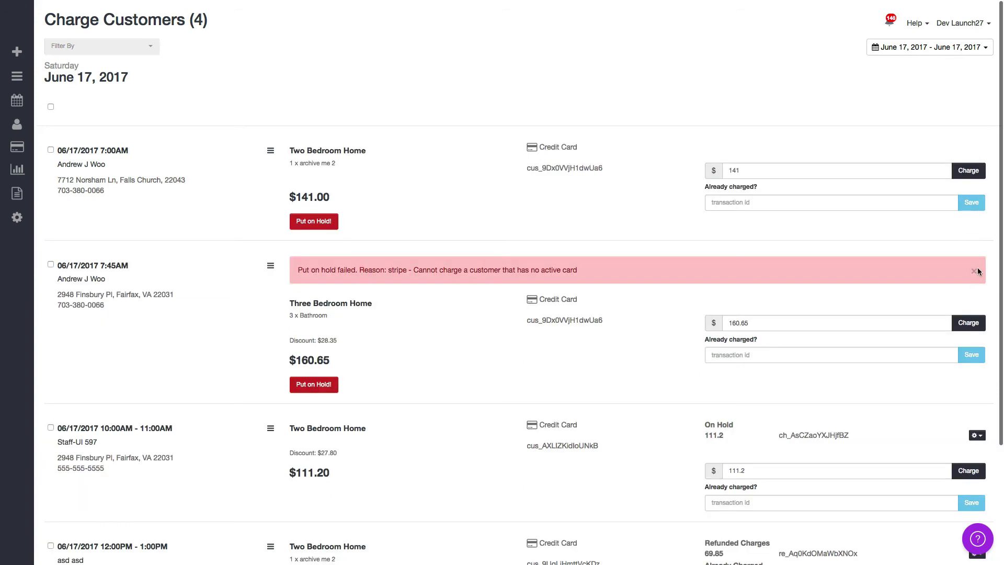
left_click(974, 270)
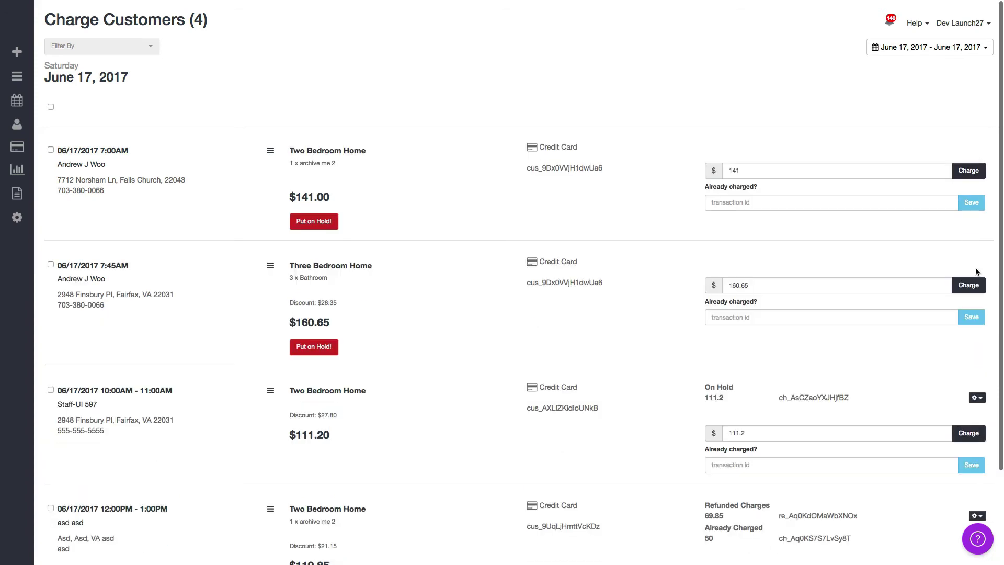
Select all four June 17 bookings and confirm Charge Cards / Mark as Paid
left_click(51, 106)
left_click(169, 108)
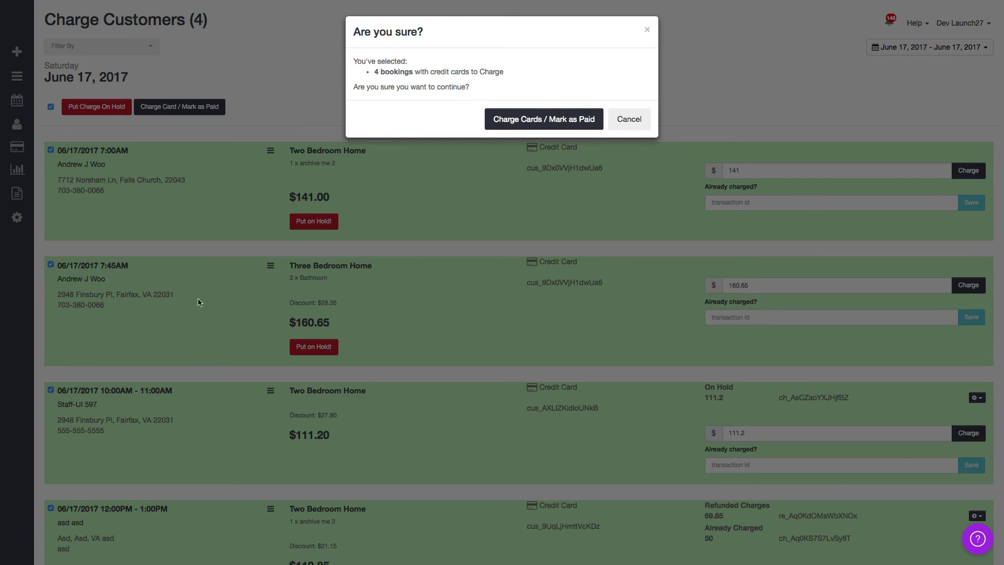
left_click(552, 122)
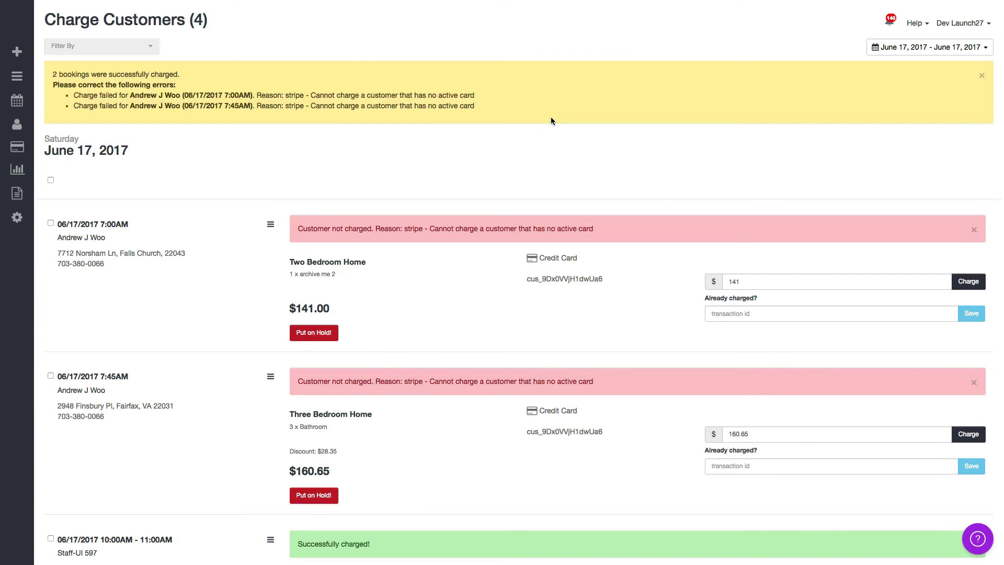
scroll(533, 187, "down", 2)
scroll(424, 138, "up", 2)
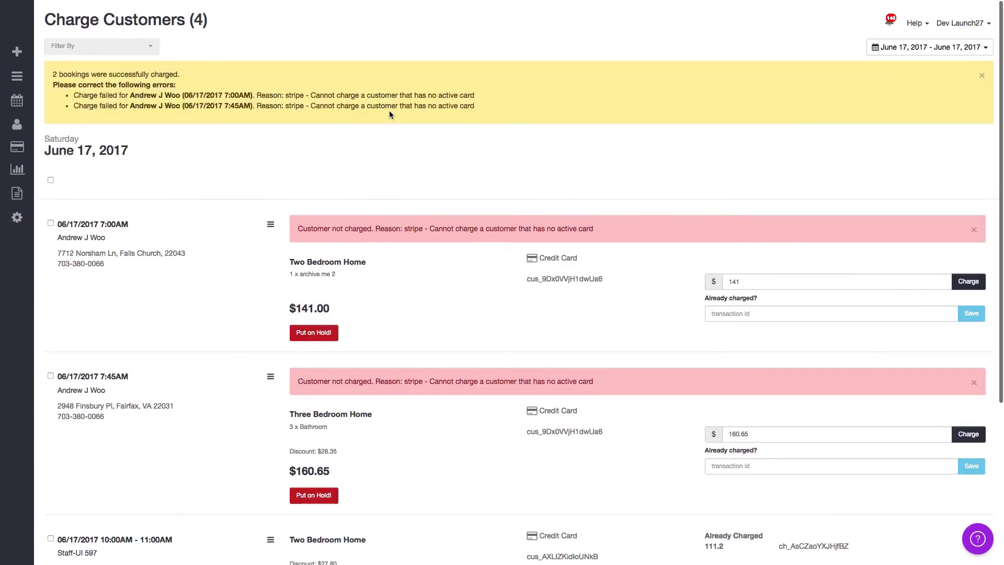
scroll(381, 105, "down", 5)
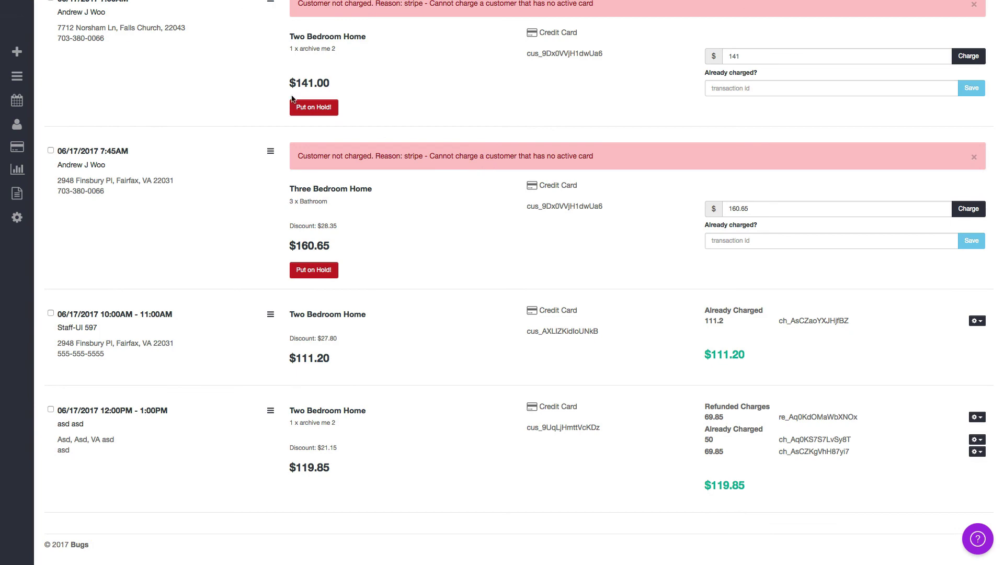
scroll(292, 98, "up", 5)
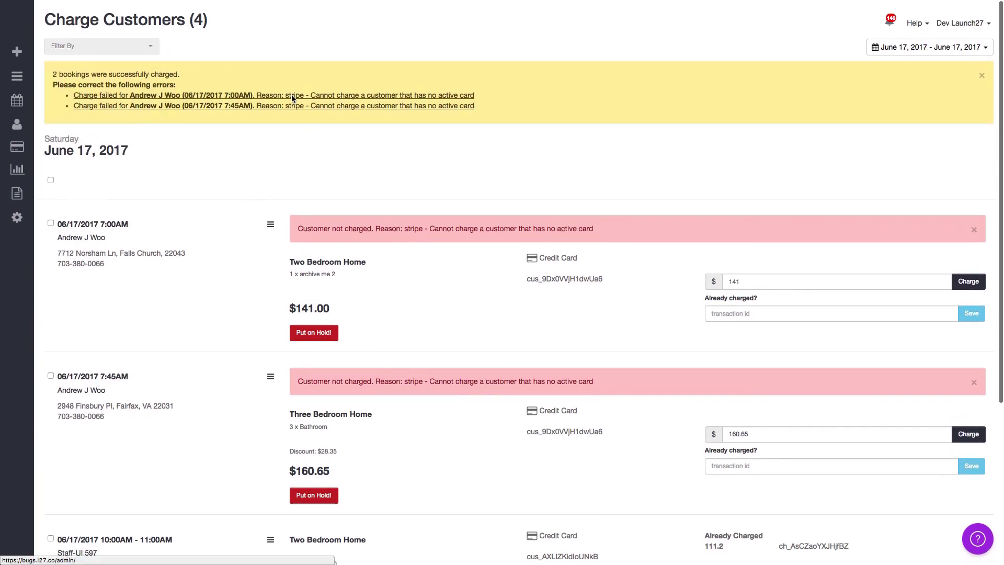